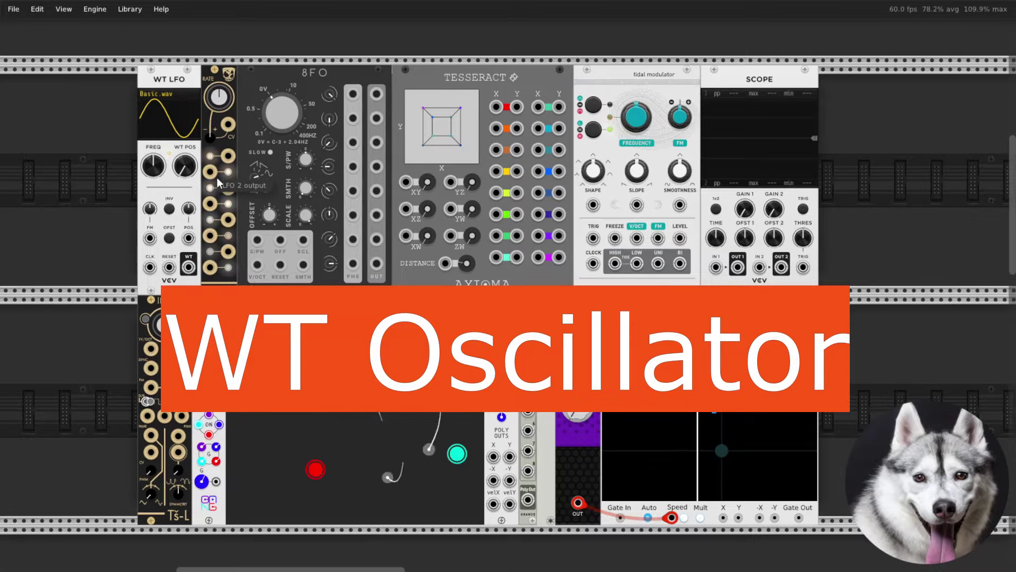
# Step: Lower the WT LFO's wavetable position to about 18% for a sine-shaped waveform
pyautogui.moveTo(188, 171); pyautogui.dragTo(188, 212)
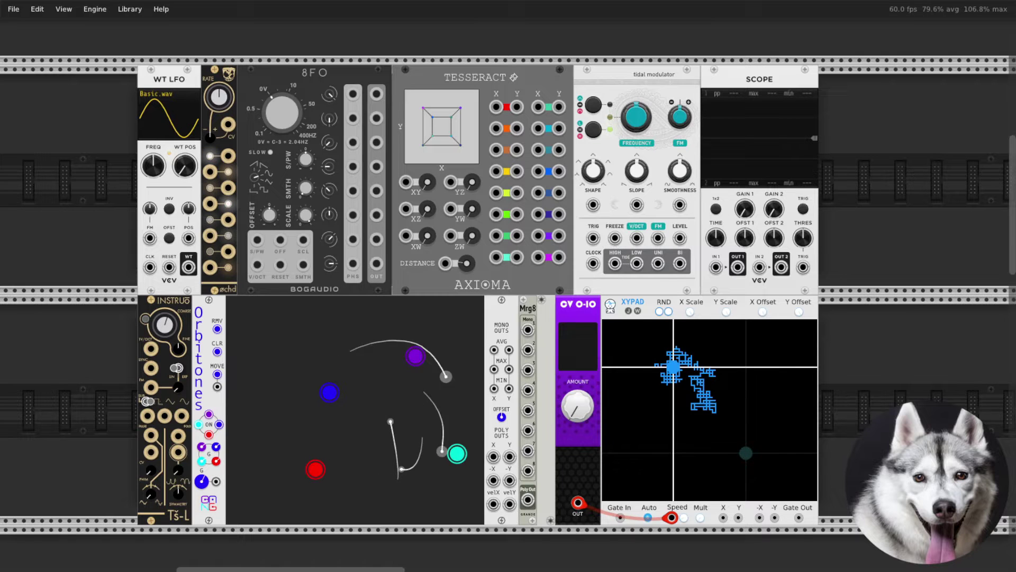
# Step: Cable three ochd LFO outputs into Mrg8 inputs 1, 2 and 3
pyautogui.rightClick(228, 156)
pyautogui.click(271, 240)
pyautogui.click(528, 330)
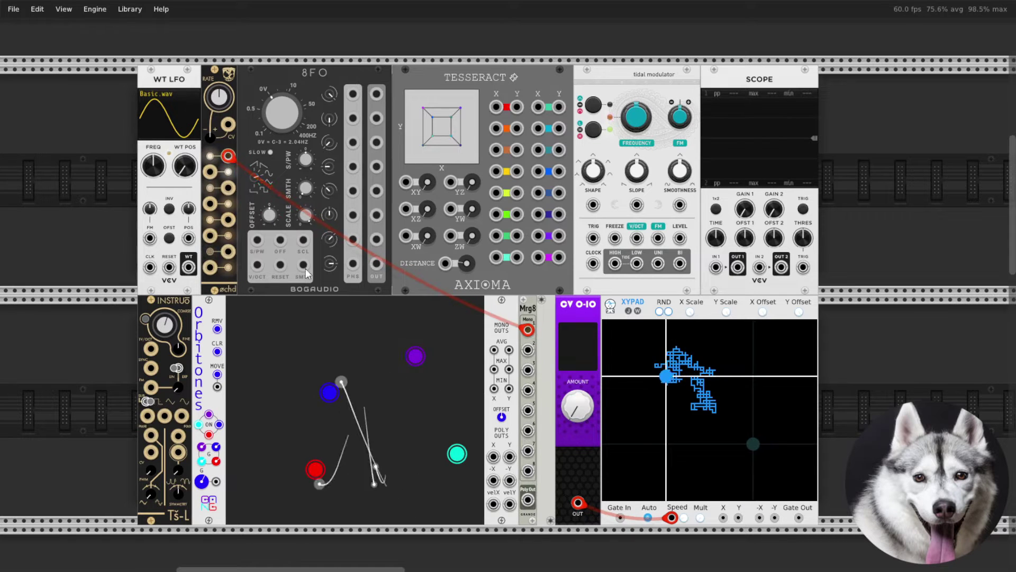
pyautogui.rightClick(210, 171)
pyautogui.click(243, 237)
pyautogui.click(528, 349)
pyautogui.rightClick(228, 187)
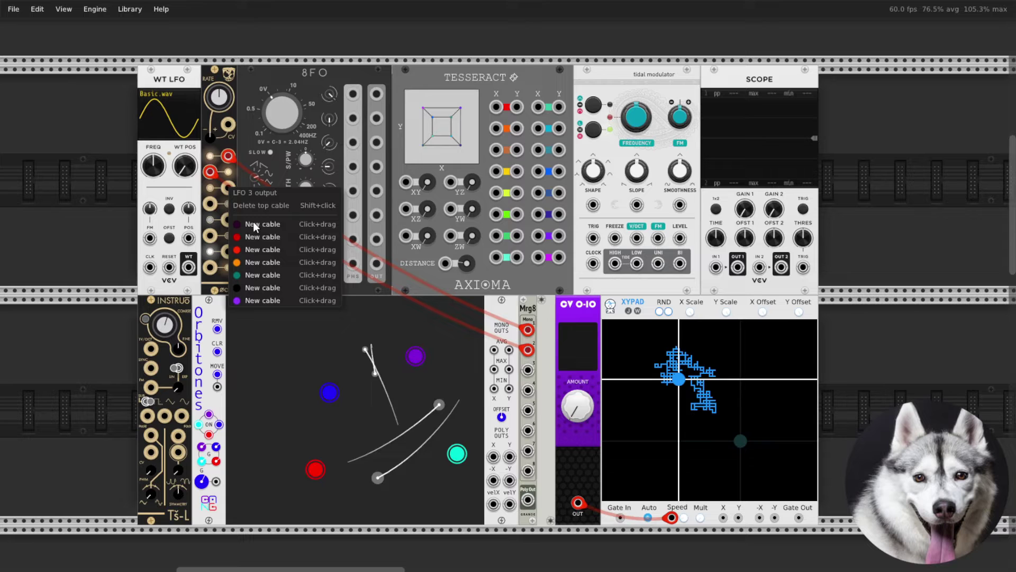
pyautogui.click(261, 252)
pyautogui.click(528, 369)
# Step: Connect Mrg8's polyphonic output to Scope IN 1
pyautogui.rightClick(528, 499)
pyautogui.click(548, 516)
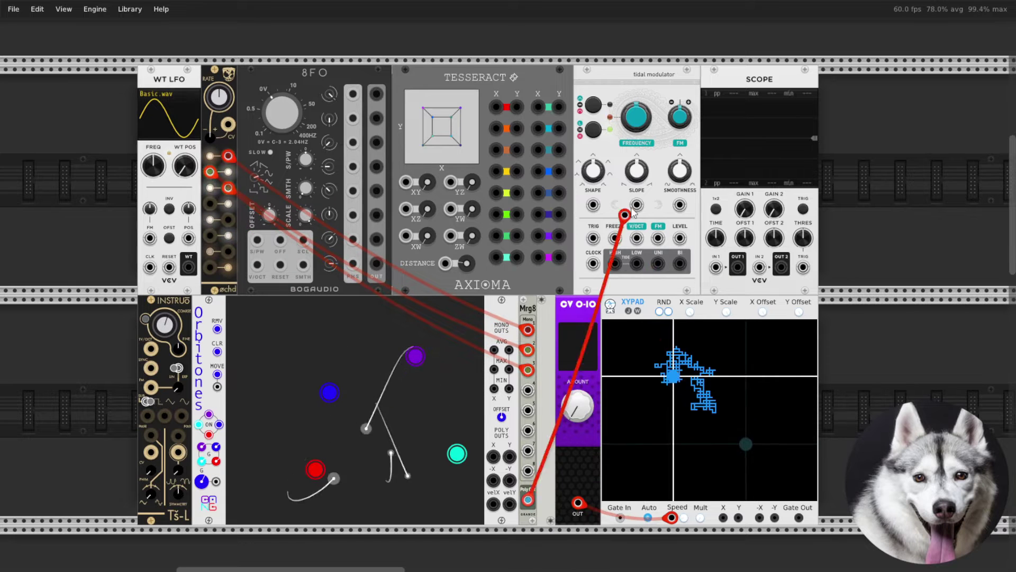
pyautogui.click(715, 268)
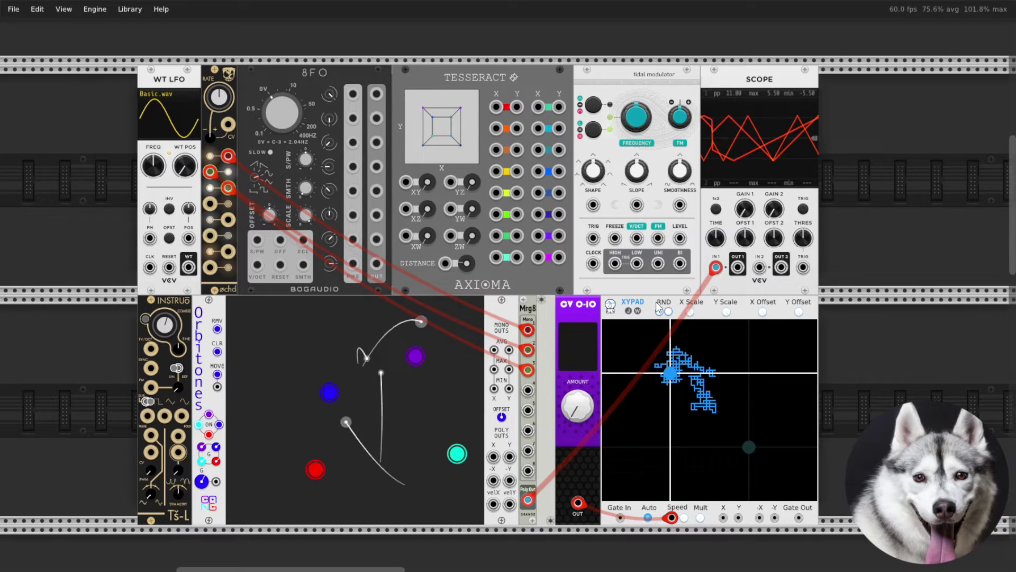
pyautogui.moveTo(218, 96)
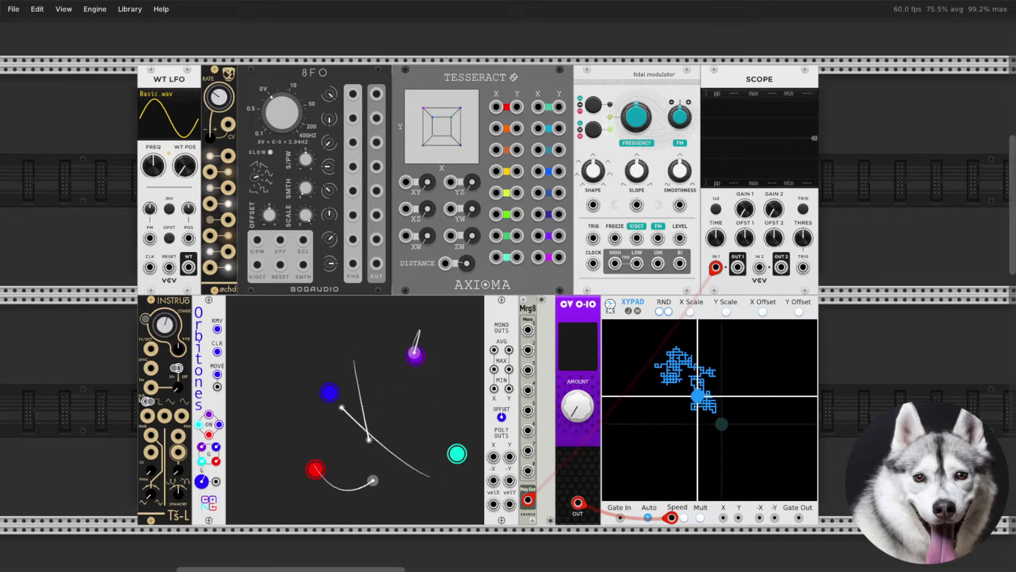
# Step: Cable three 8FO phase outputs into Mrg8 channels 1–3, switch to ramp up, and lower scale to about 66%
pyautogui.rightClick(376, 93)
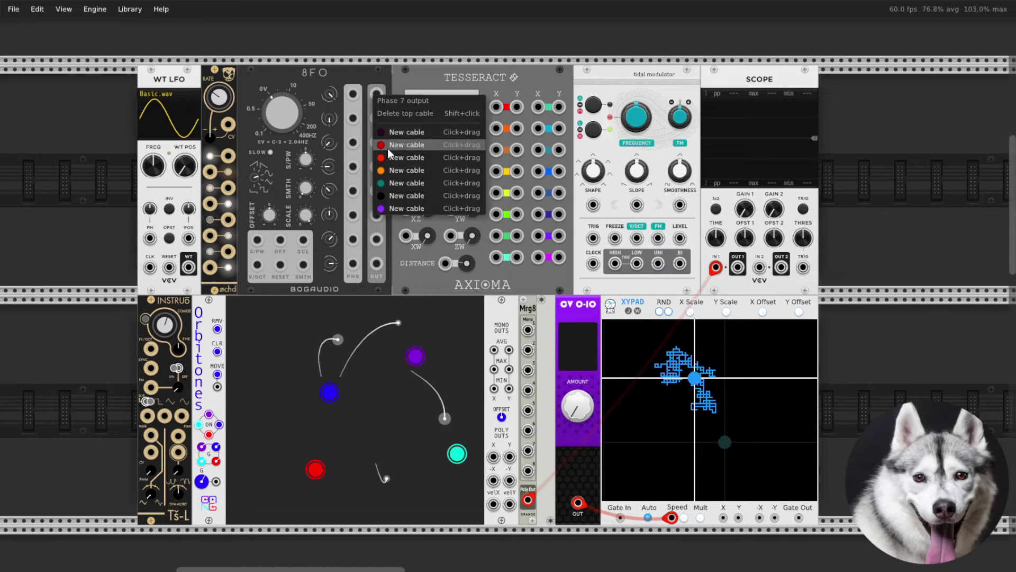
pyautogui.moveTo(389, 151); pyautogui.dragTo(528, 330)
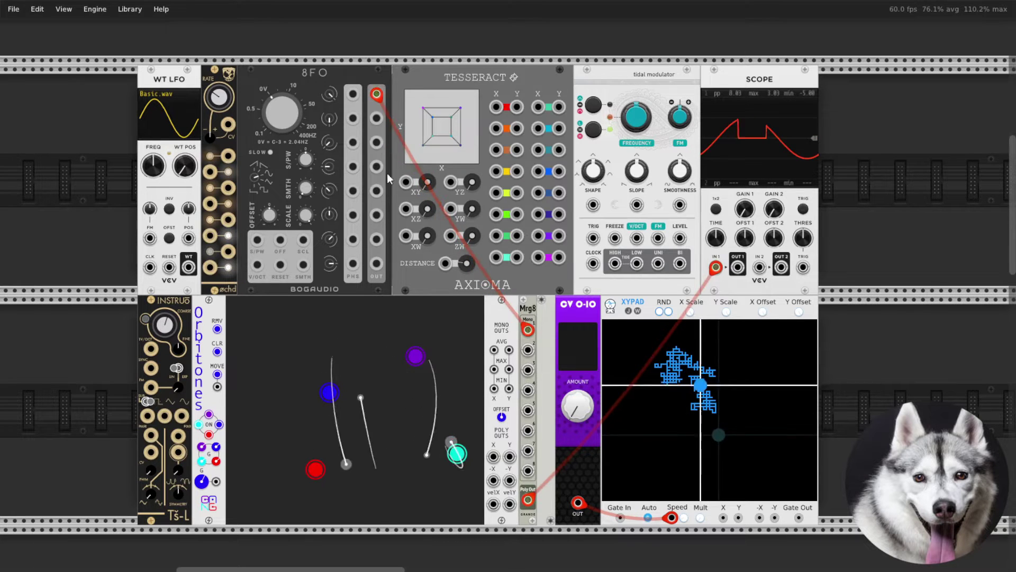
pyautogui.rightClick(376, 119)
pyautogui.moveTo(408, 187); pyautogui.dragTo(528, 349)
pyautogui.rightClick(377, 143)
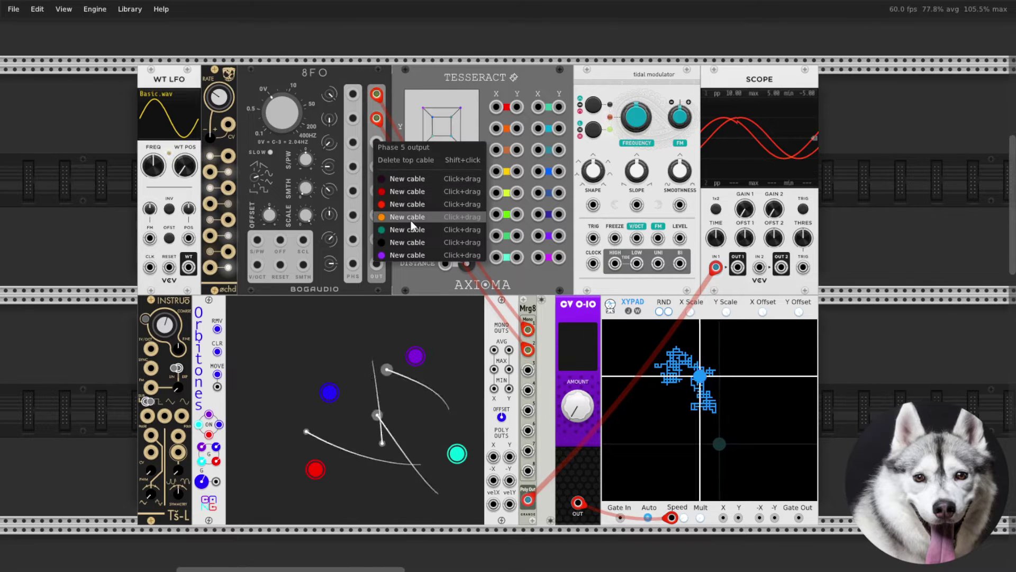
pyautogui.moveTo(411, 208); pyautogui.dragTo(528, 371)
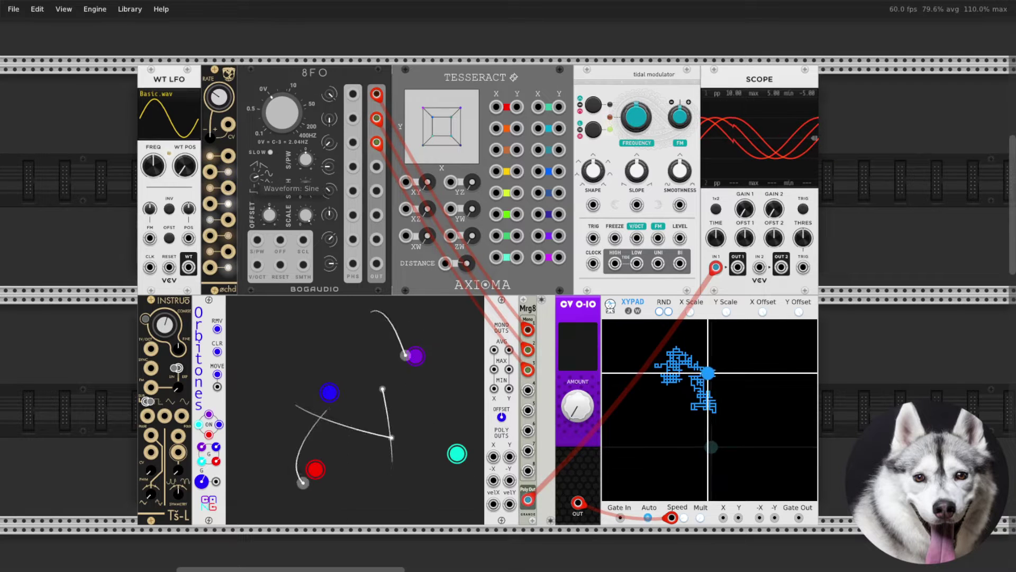
pyautogui.moveTo(257, 181)
pyautogui.mouseDown()
pyautogui.moveTo(257, 170)
pyautogui.moveTo(256, 180)
pyautogui.mouseUp()
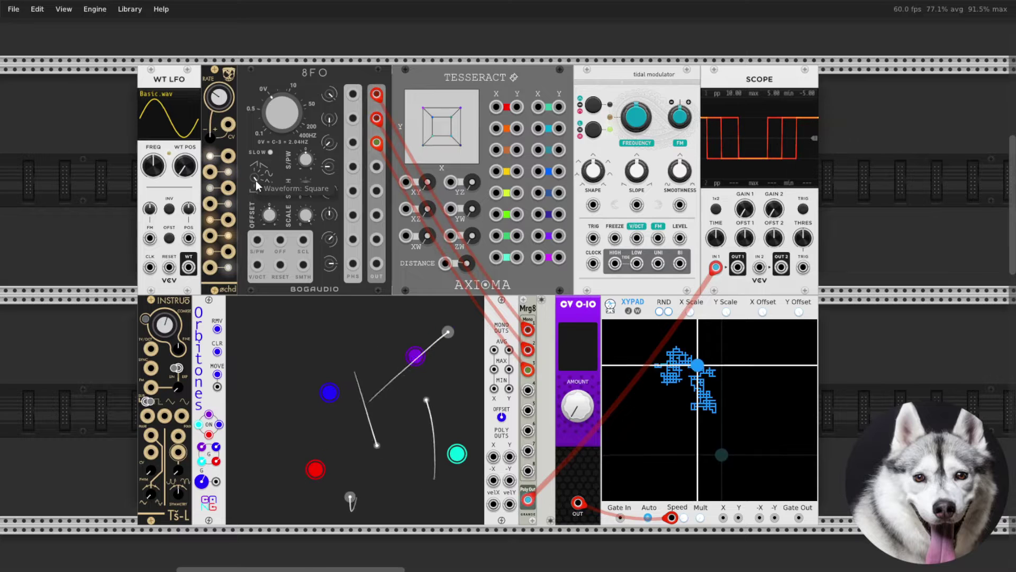
pyautogui.moveTo(306, 217); pyautogui.dragTo(307, 236)
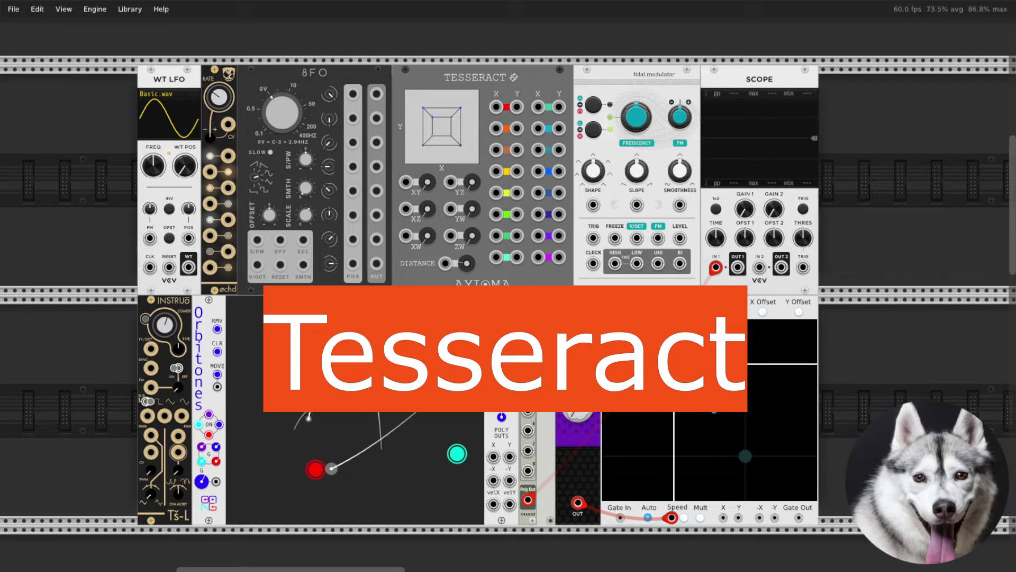
# Step: Cable Tesseract's two X and two Y outputs into Mrg8 inputs 1–4, then set its XY and YW rotation speeds
pyautogui.rightClick(481, 135)
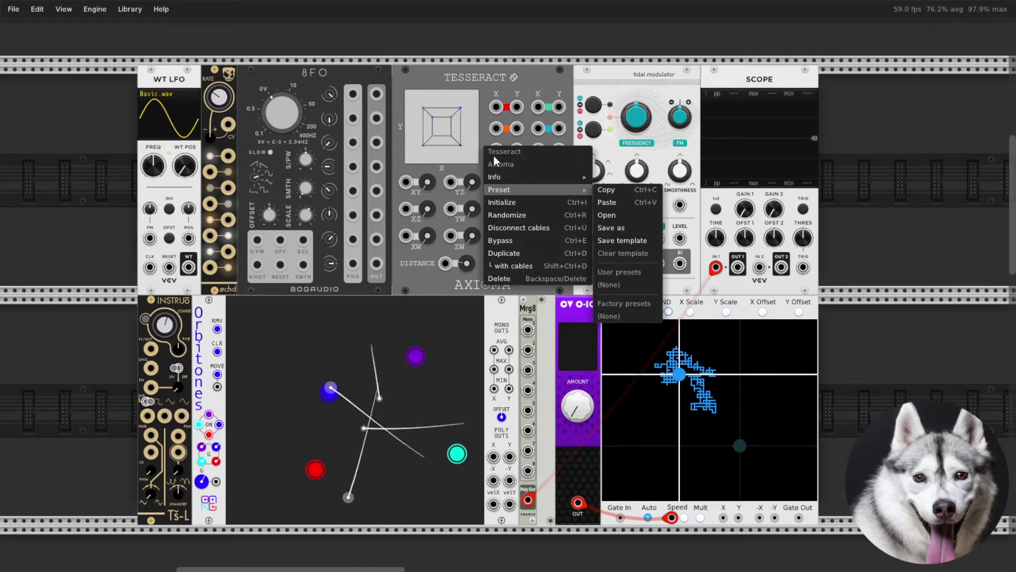
pyautogui.press('Escape')
pyautogui.rightClick(498, 106)
pyautogui.moveTo(521, 157); pyautogui.dragTo(527, 330)
pyautogui.rightClick(517, 107)
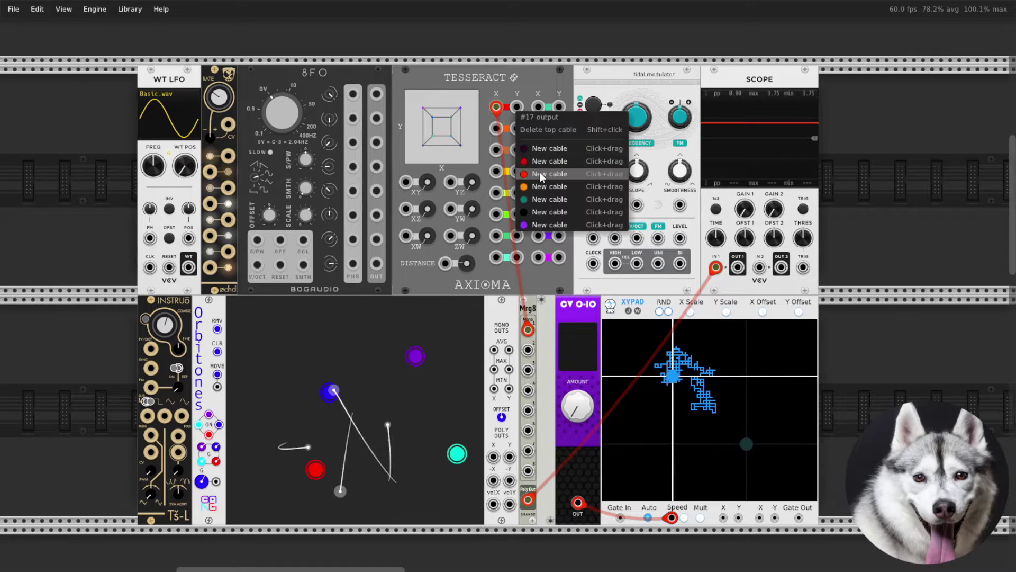
pyautogui.moveTo(539, 172); pyautogui.dragTo(528, 349)
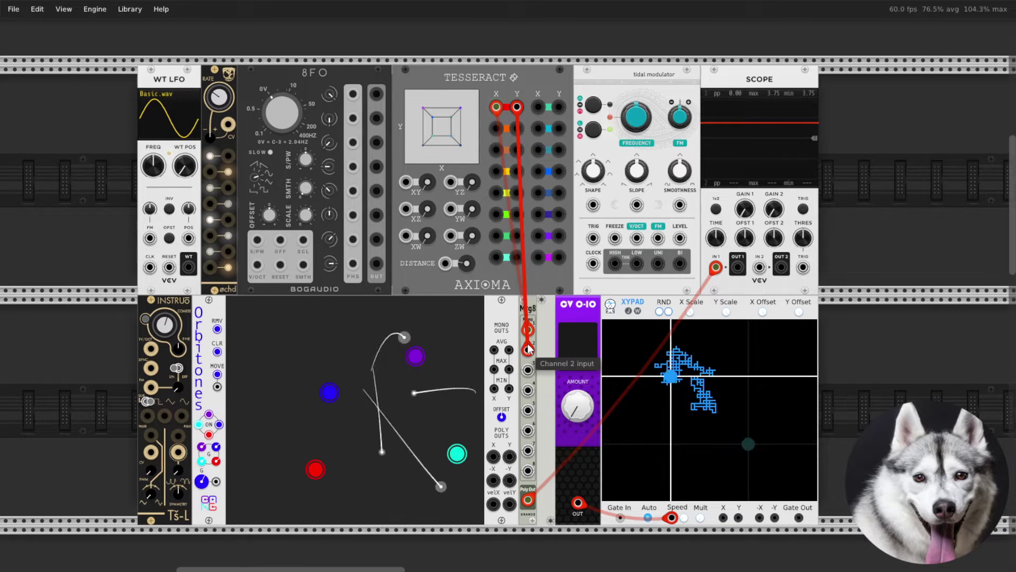
pyautogui.rightClick(538, 107)
pyautogui.moveTo(554, 169); pyautogui.dragTo(528, 370)
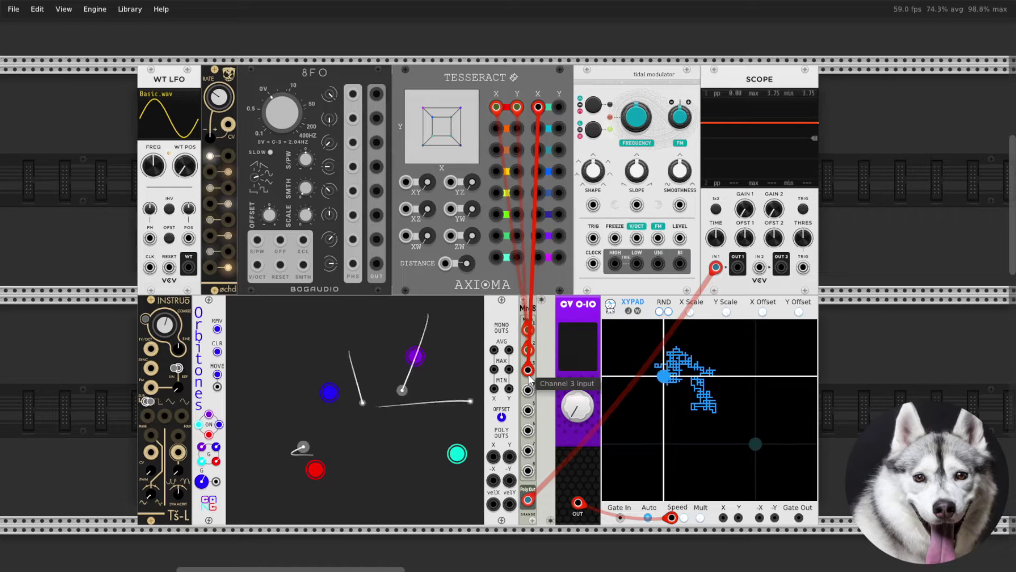
pyautogui.rightClick(560, 129)
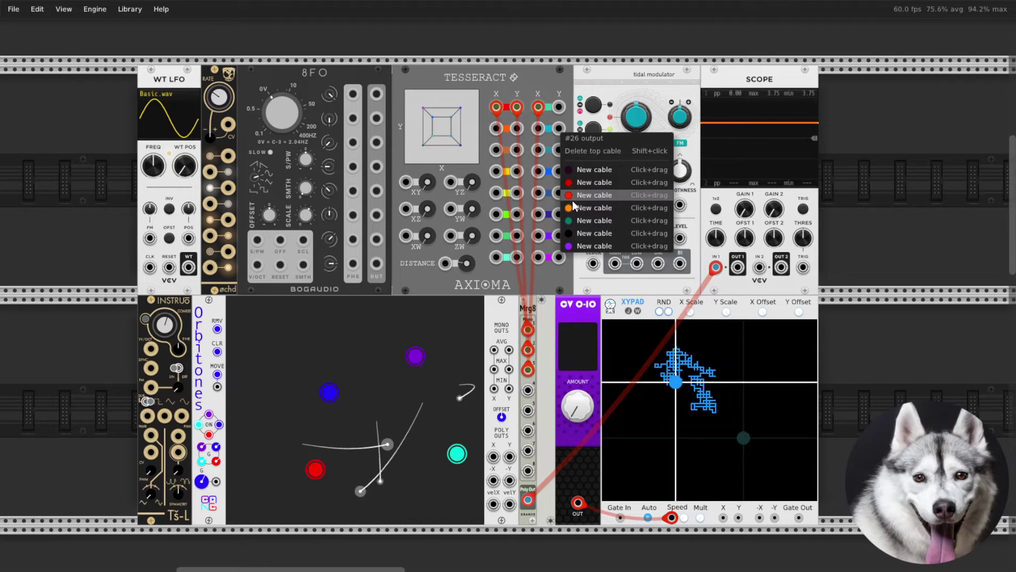
pyautogui.moveTo(580, 202); pyautogui.dragTo(528, 390)
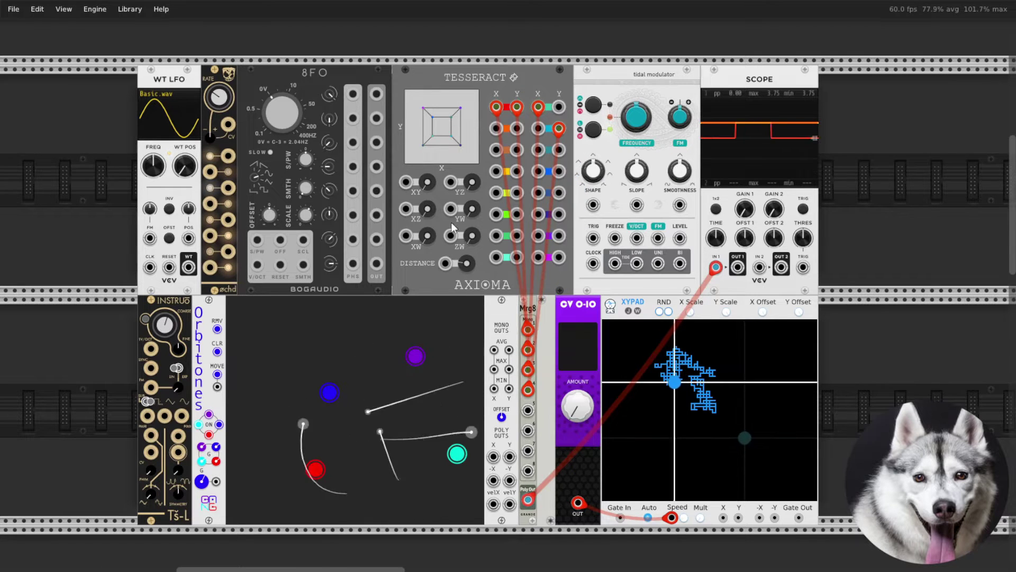
pyautogui.moveTo(427, 181); pyautogui.dragTo(427, 173)
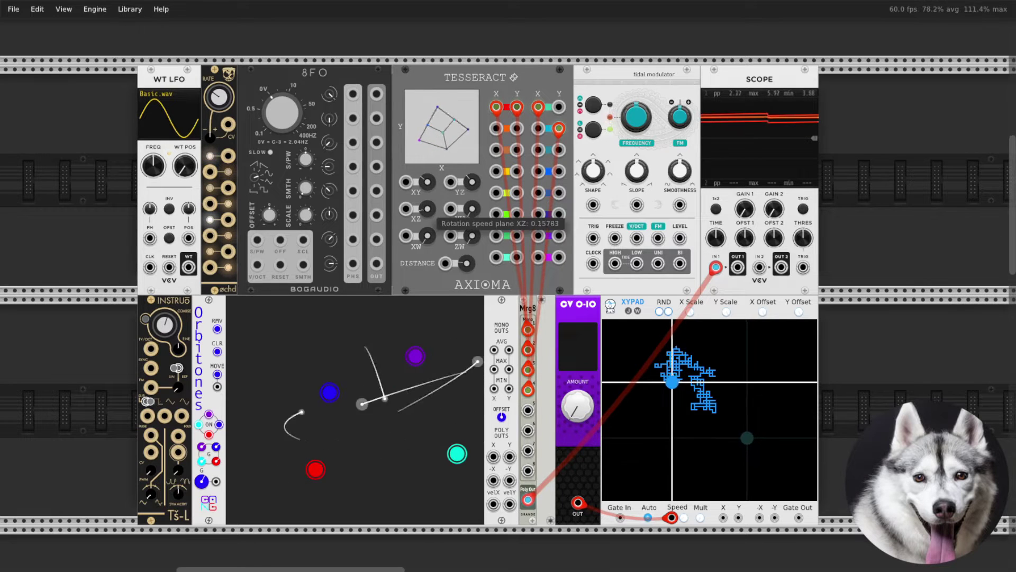
pyautogui.moveTo(477, 213); pyautogui.dragTo(475, 241)
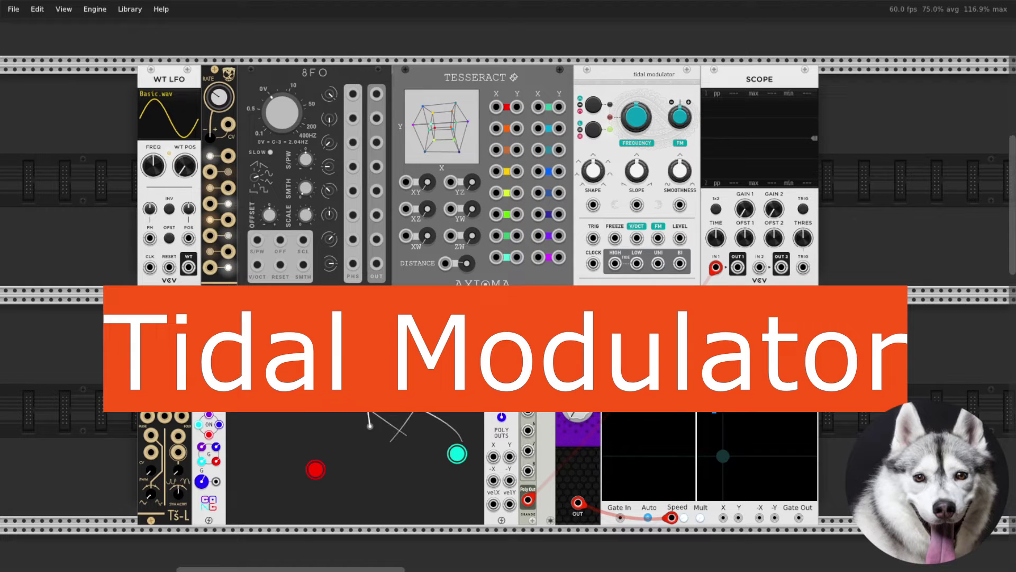
# Step: Change the tidal modulator's frequency range, patch its UNI output to Mrg8, and set smoothness to about -0.44
pyautogui.click(593, 130)
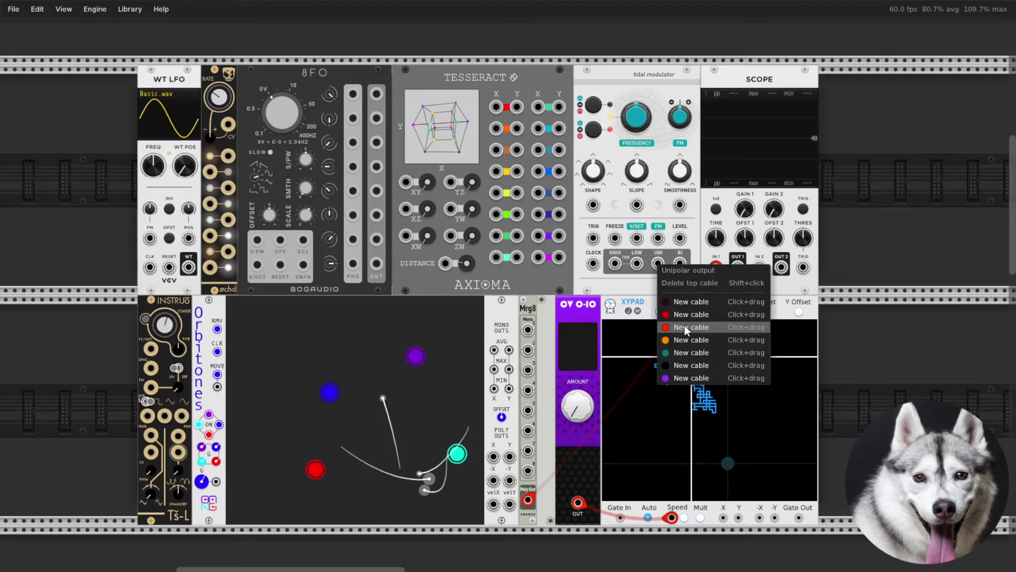
pyautogui.click(693, 297)
pyautogui.click(528, 329)
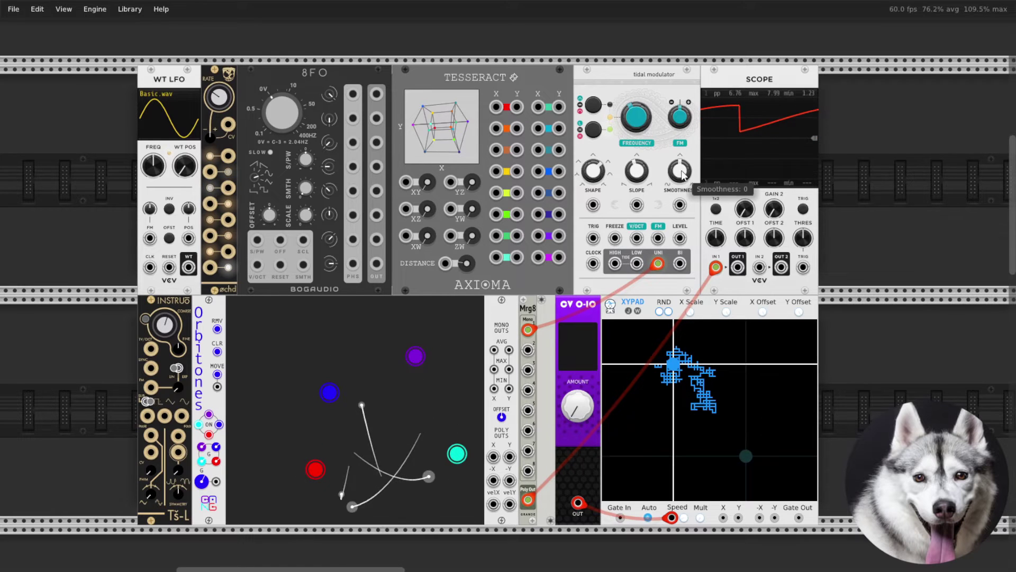
pyautogui.moveTo(682, 174); pyautogui.dragTo(681, 177)
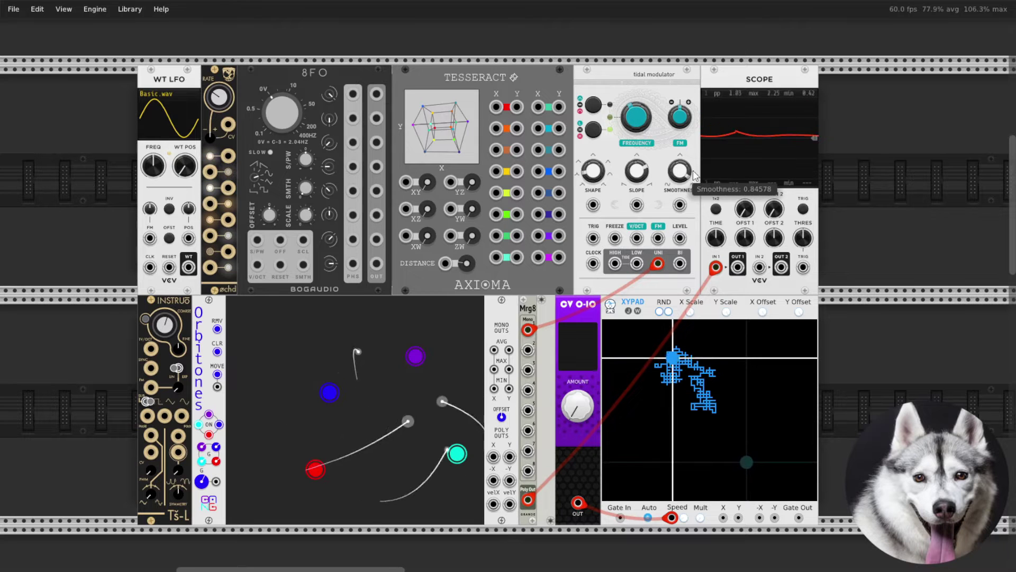
pyautogui.moveTo(696, 176); pyautogui.dragTo(683, 177)
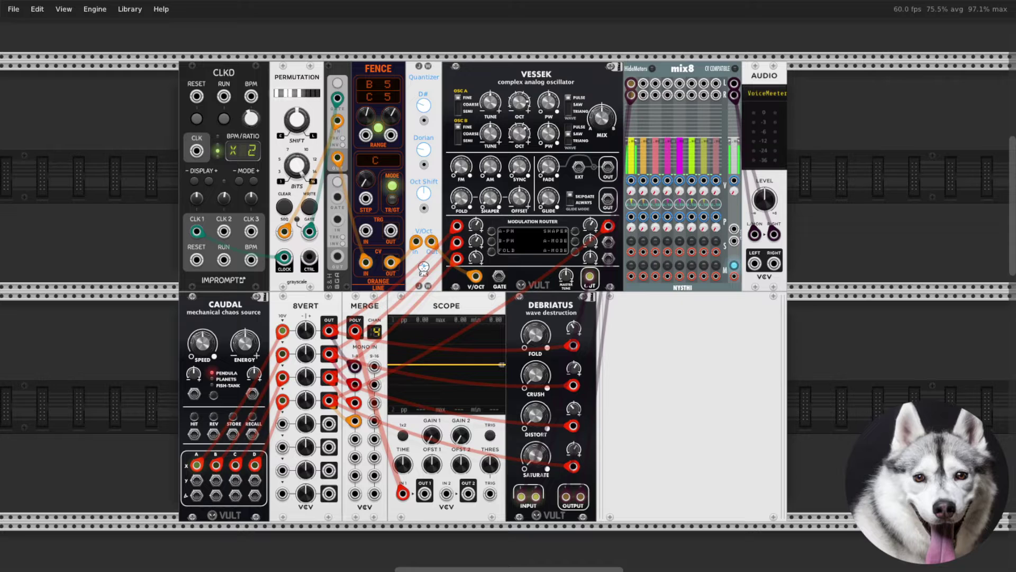
# Step: Start the CLKD clock and check the gain setting of 8VERT's first row
pyautogui.click(224, 120)
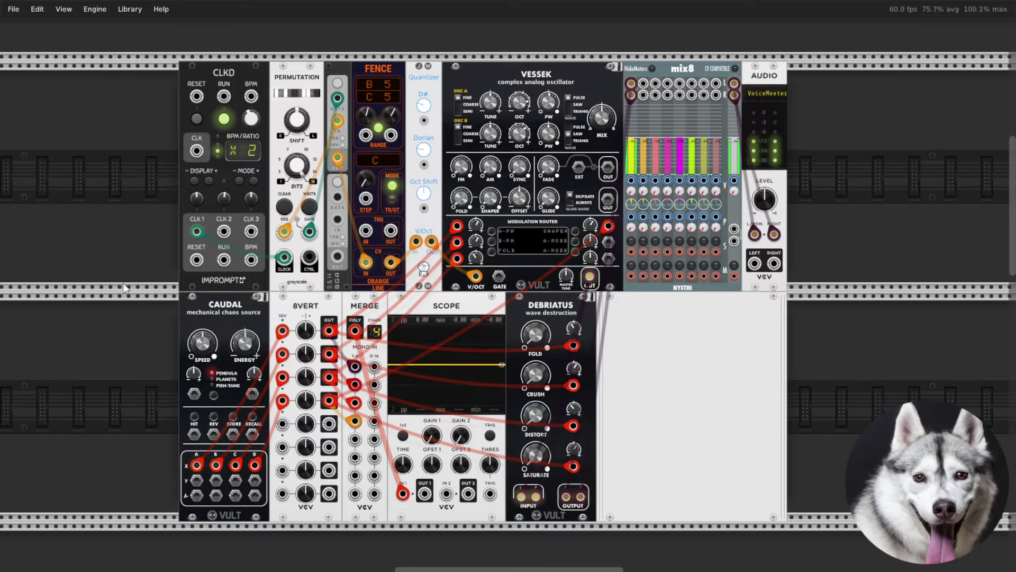
pyautogui.rightClick(329, 378)
pyautogui.click(307, 332)
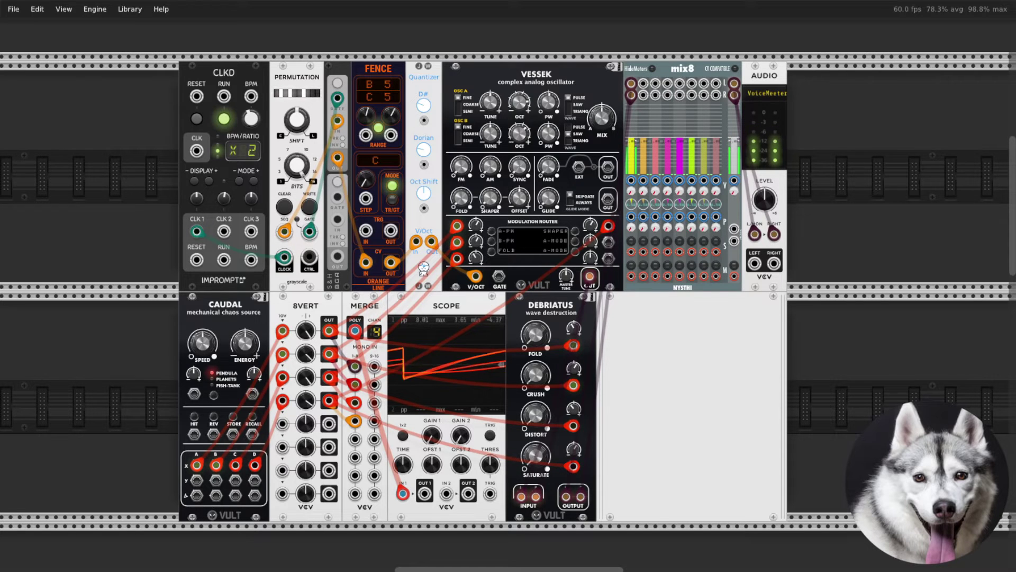
# Step: Stop the CLKD clock
pyautogui.click(224, 118)
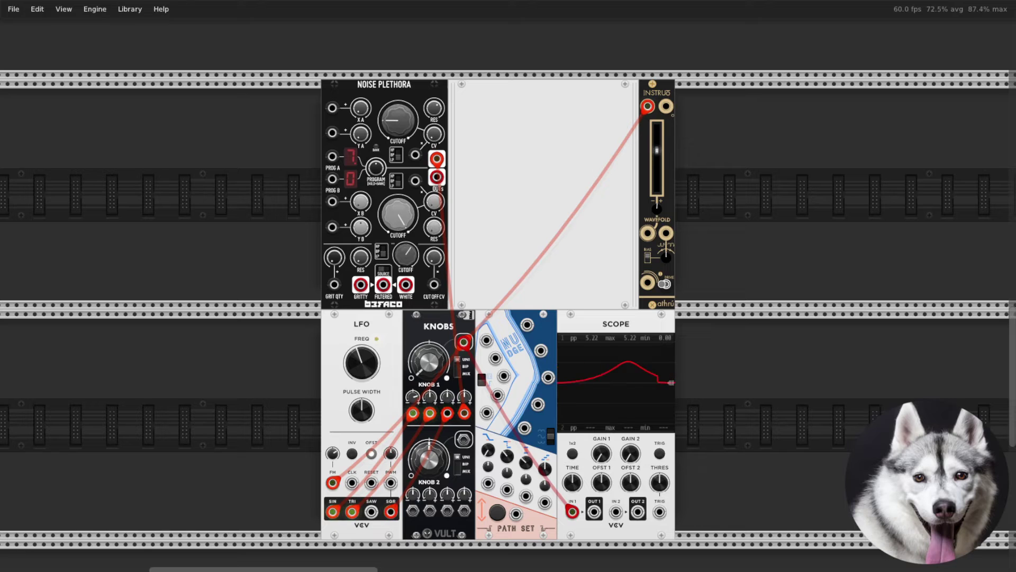
# Step: Raise KNOB 1's Level 2, Level 3 (to about 0.4) and Level 4 trimpots
pyautogui.moveTo(444, 398); pyautogui.dragTo(445, 396)
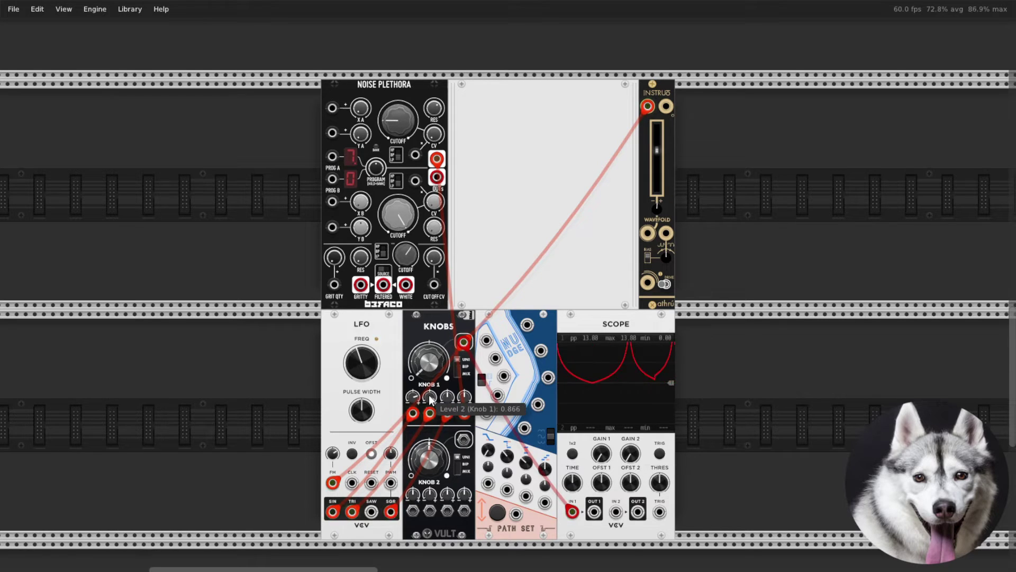
pyautogui.moveTo(444, 400)
pyautogui.moveTo(447, 396); pyautogui.dragTo(448, 390)
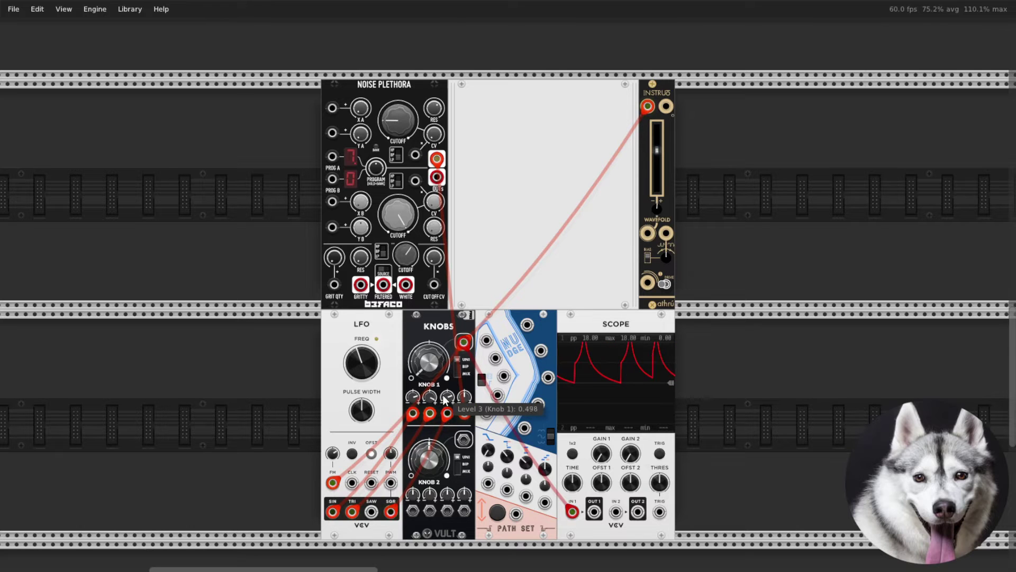
pyautogui.moveTo(465, 398)
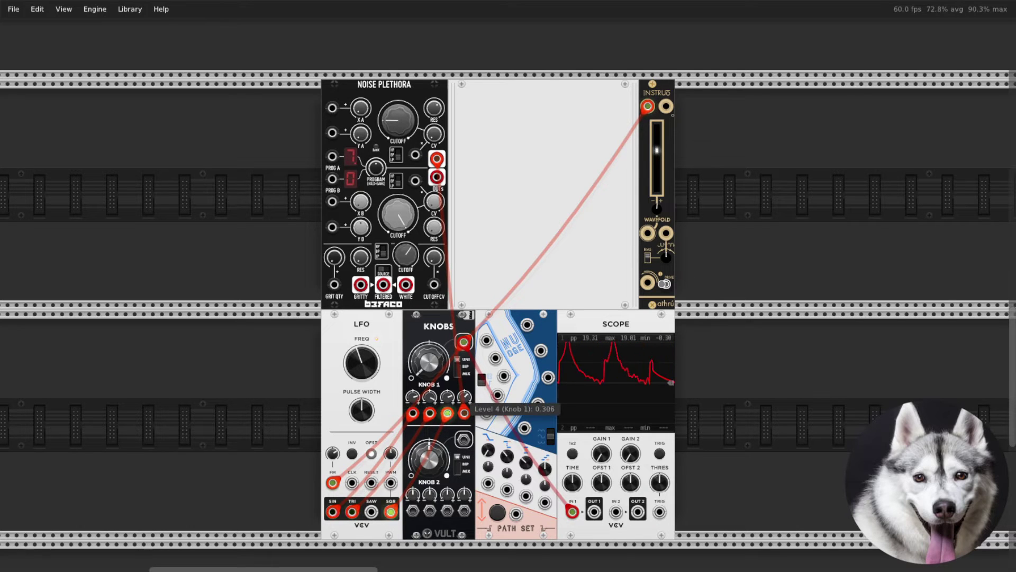
pyautogui.moveTo(464, 396); pyautogui.dragTo(464, 393)
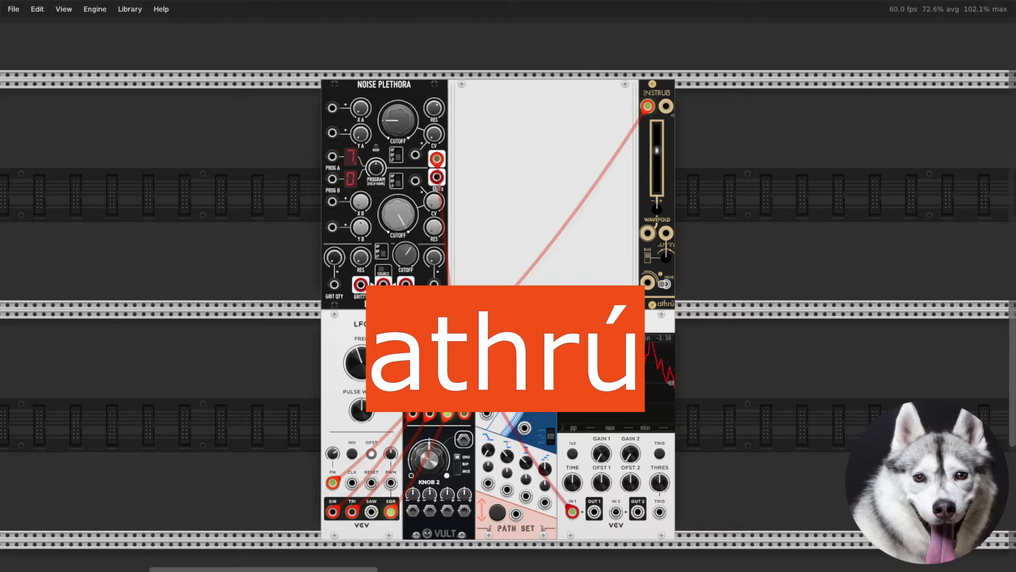
# Step: Patch athrú's output into Scope IN 2 and raise its wavefold to about 0.76
pyautogui.rightClick(667, 107)
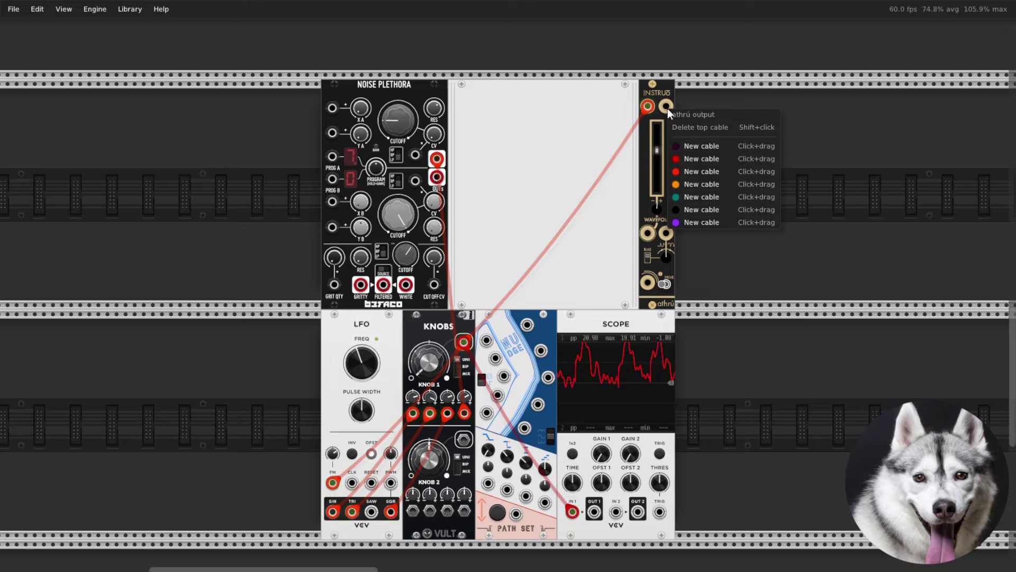
pyautogui.moveTo(694, 184)
pyautogui.mouseDown()
pyautogui.moveTo(662, 223)
pyautogui.moveTo(616, 513)
pyautogui.mouseUp()
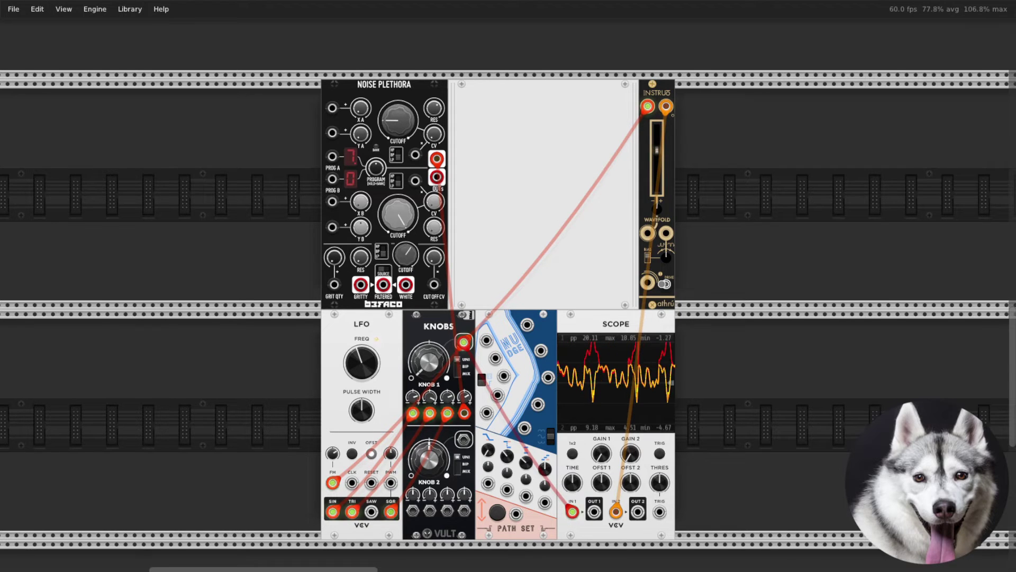
pyautogui.moveTo(656, 192)
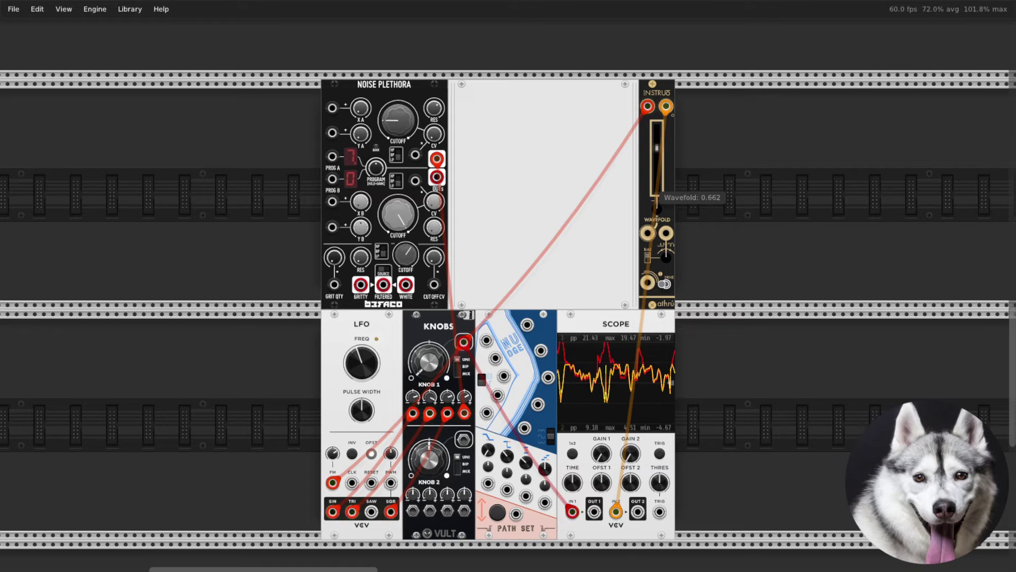
pyautogui.moveTo(656, 148); pyautogui.dragTo(656, 142)
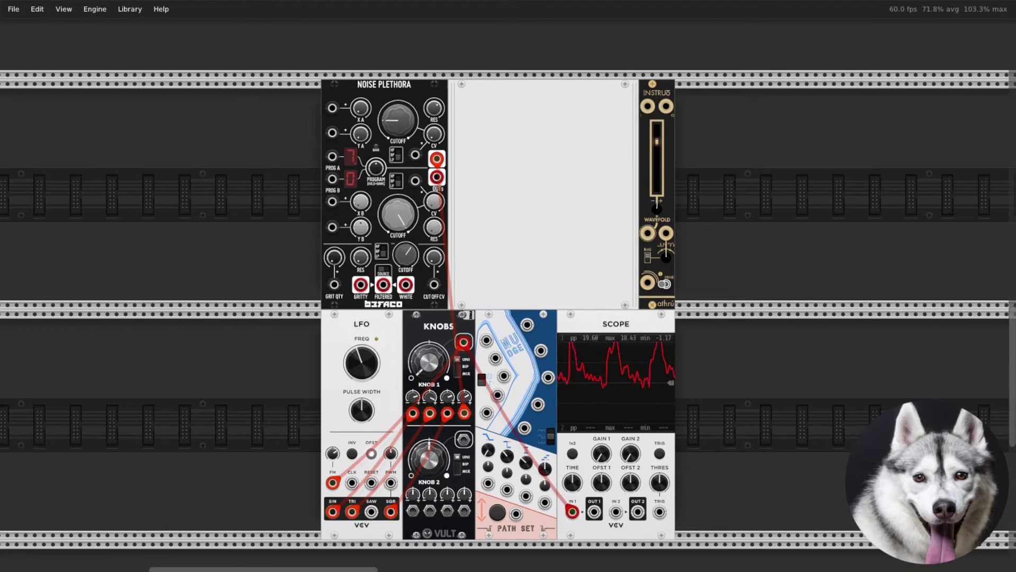
# Step: Cable the KNOBS output into Nudge's CV 1 input and Nudge's output into Scope IN 2
pyautogui.rightClick(465, 342)
pyautogui.click(491, 409)
pyautogui.click(482, 349)
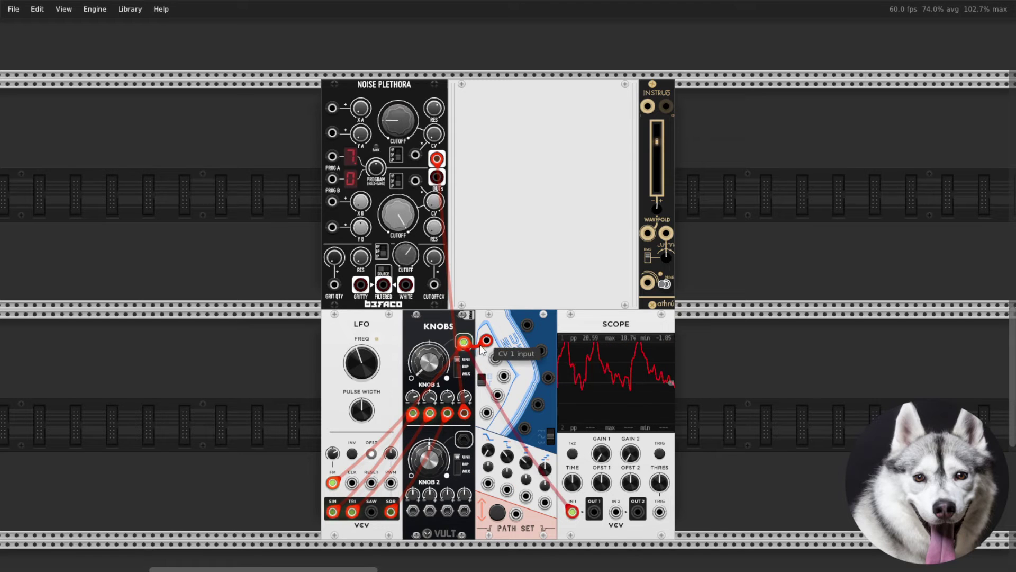
pyautogui.rightClick(527, 324)
pyautogui.click(564, 393)
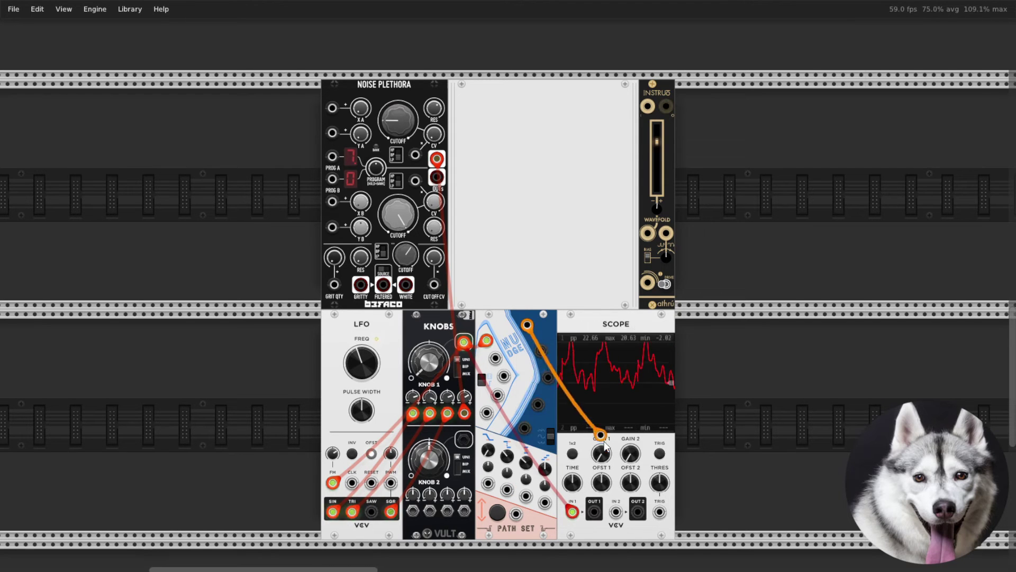
pyautogui.click(615, 512)
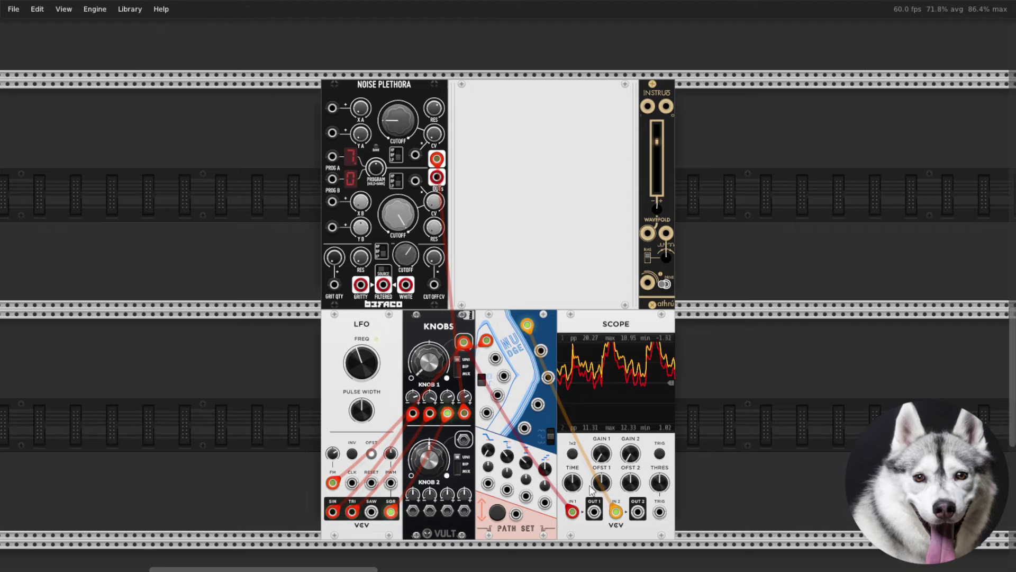
# Step: Set the Path Set range to about 2.52 V and its step to about 3.22 V
pyautogui.moveTo(531, 468)
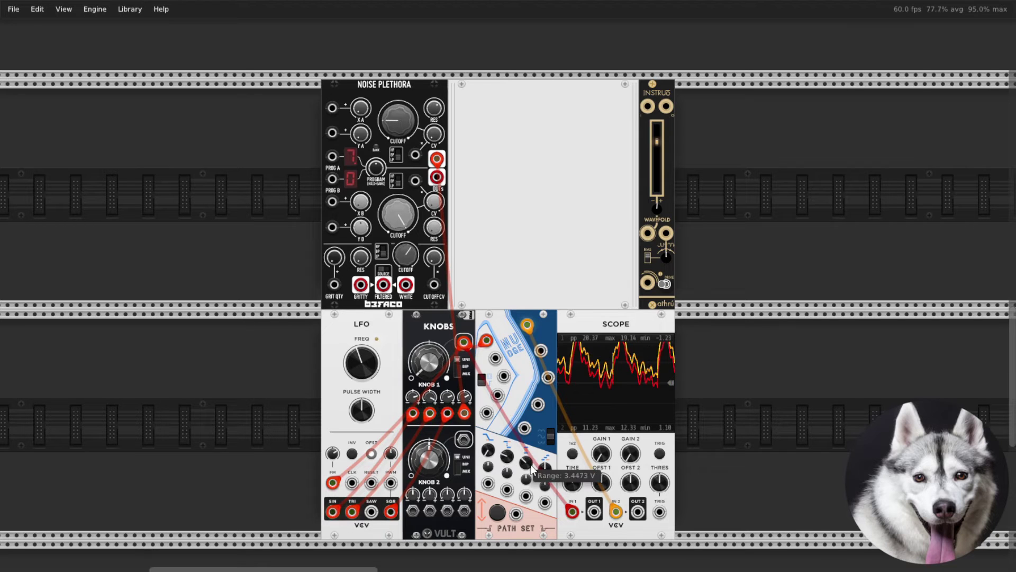
pyautogui.moveTo(531, 468); pyautogui.dragTo(524, 463)
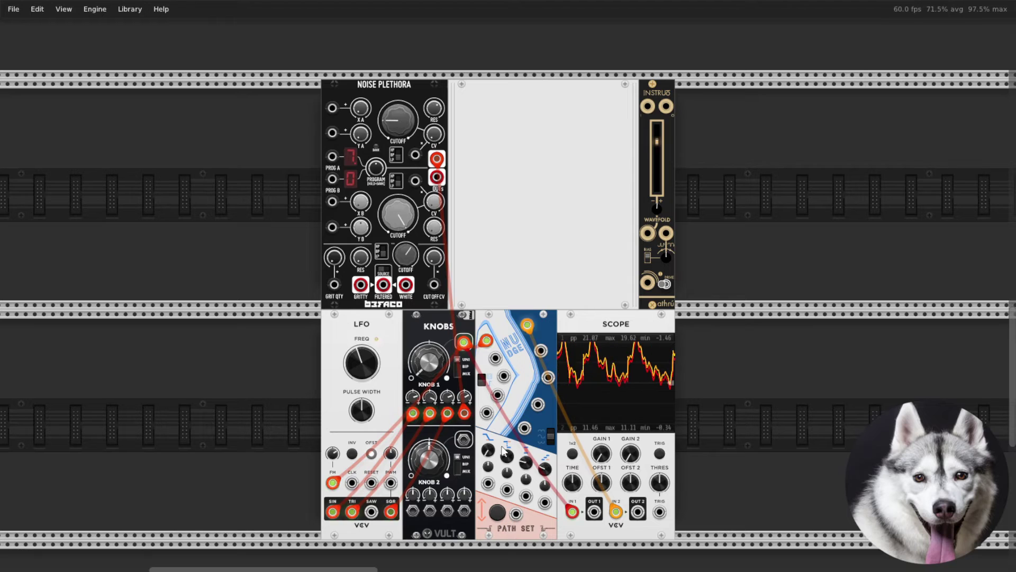
pyautogui.moveTo(506, 454); pyautogui.dragTo(506, 454)
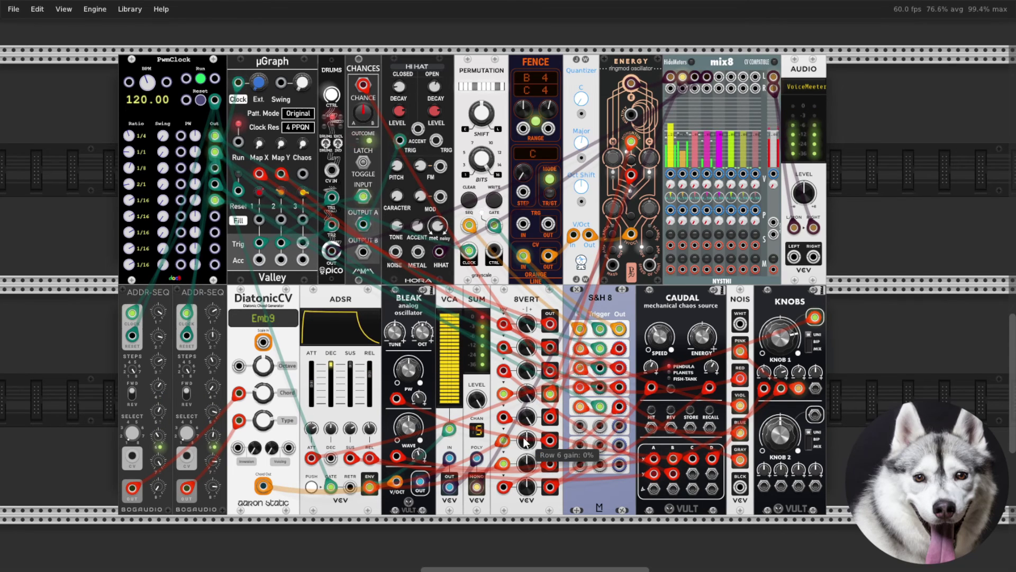
# Step: Raise the 8VERT row 6 gain to about 63% and row 8 gain to about 41%
pyautogui.moveTo(526, 442); pyautogui.dragTo(525, 418)
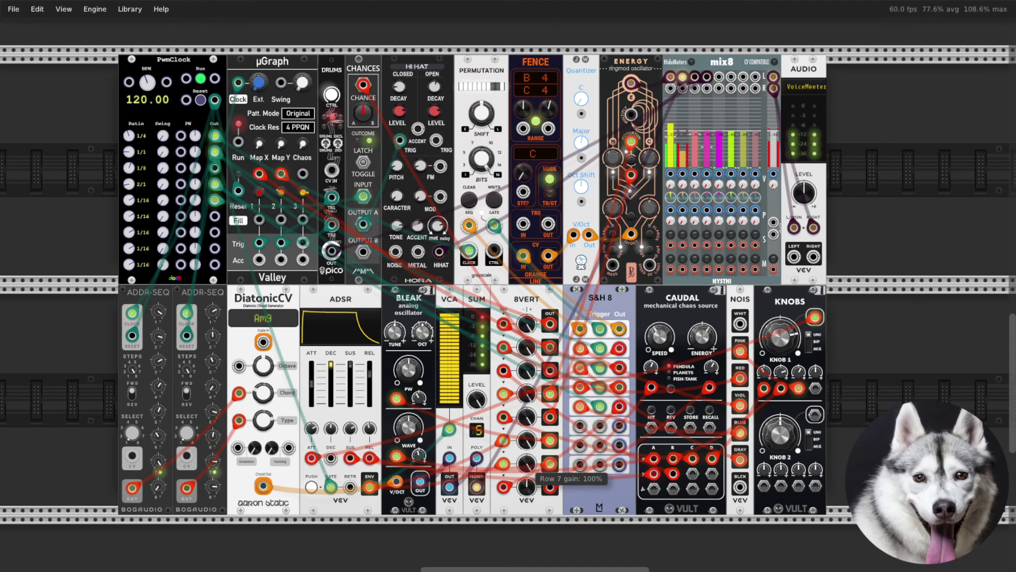
pyautogui.moveTo(527, 486); pyautogui.dragTo(526, 479)
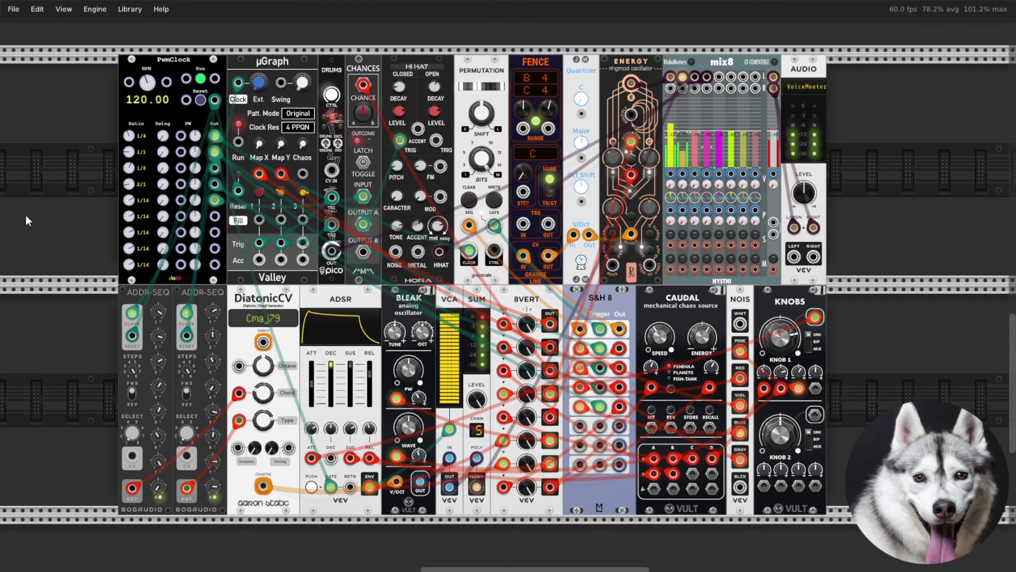
# Step: Stop the PwmClock and mute the mix8 master output
pyautogui.click(201, 80)
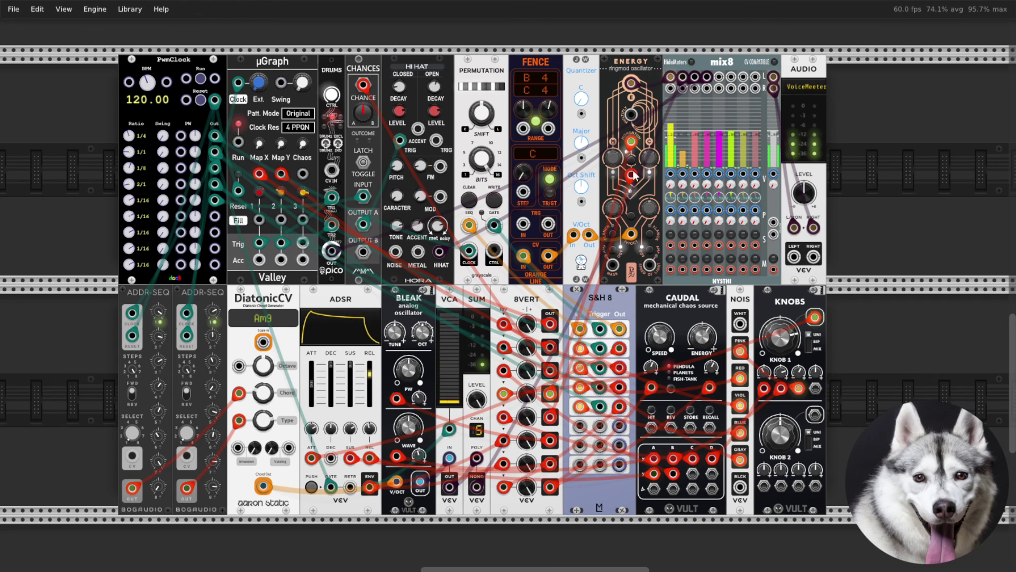
pyautogui.click(774, 259)
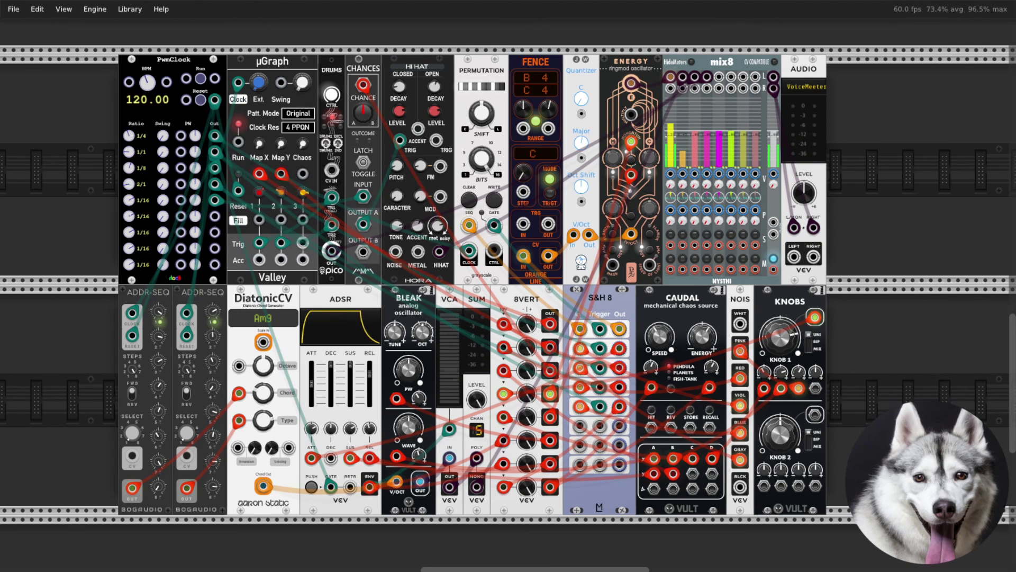